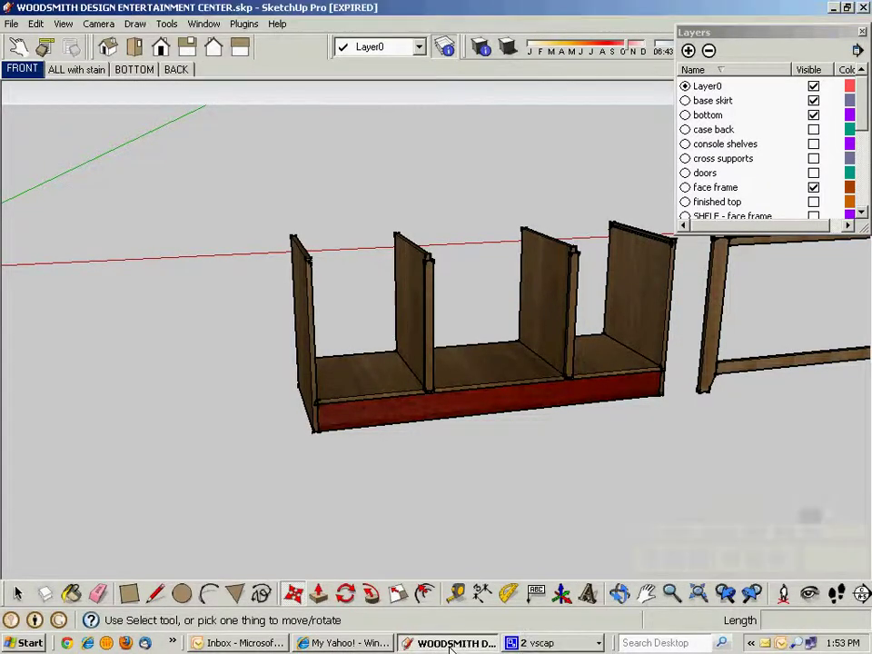
# - Draw a rectangle on the empty ground near the cabinet and face frame
pyautogui.scroll(-5, 126, 474)
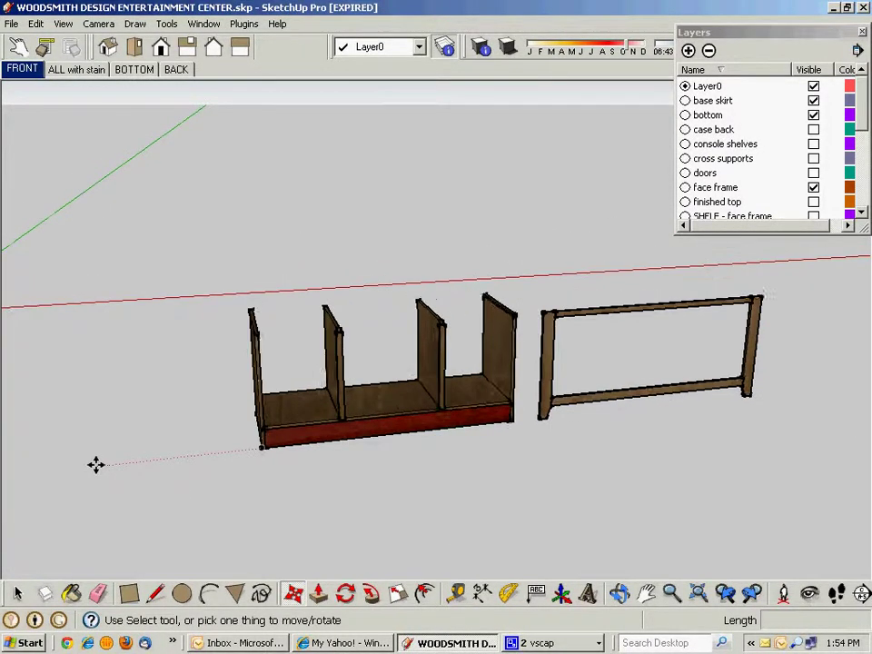
pyautogui.moveTo(636, 494); pyautogui.dragTo(636, 494, button='middle')
pyautogui.scroll(5, 572, 497)
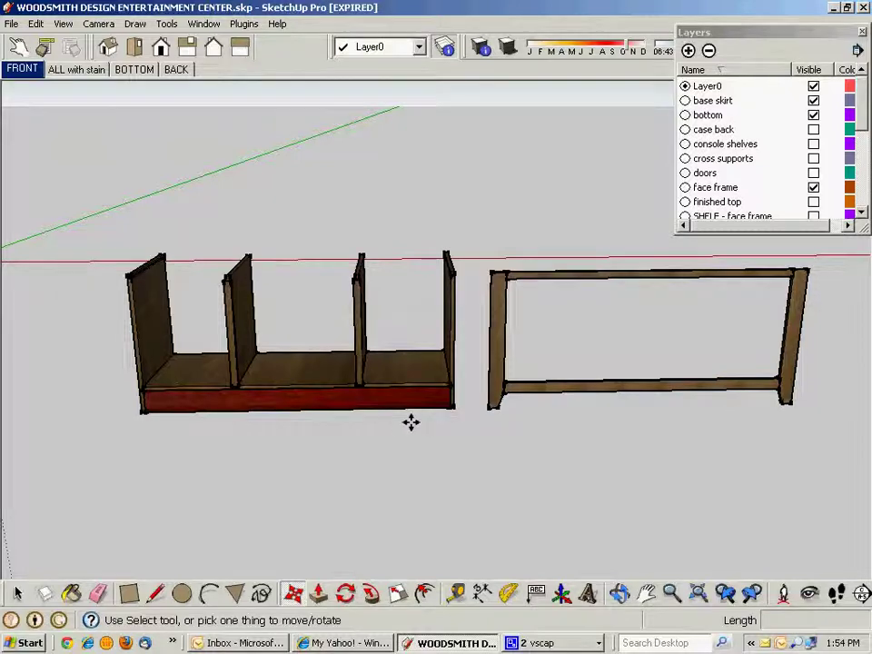
pyautogui.scroll(-3, 411, 421)
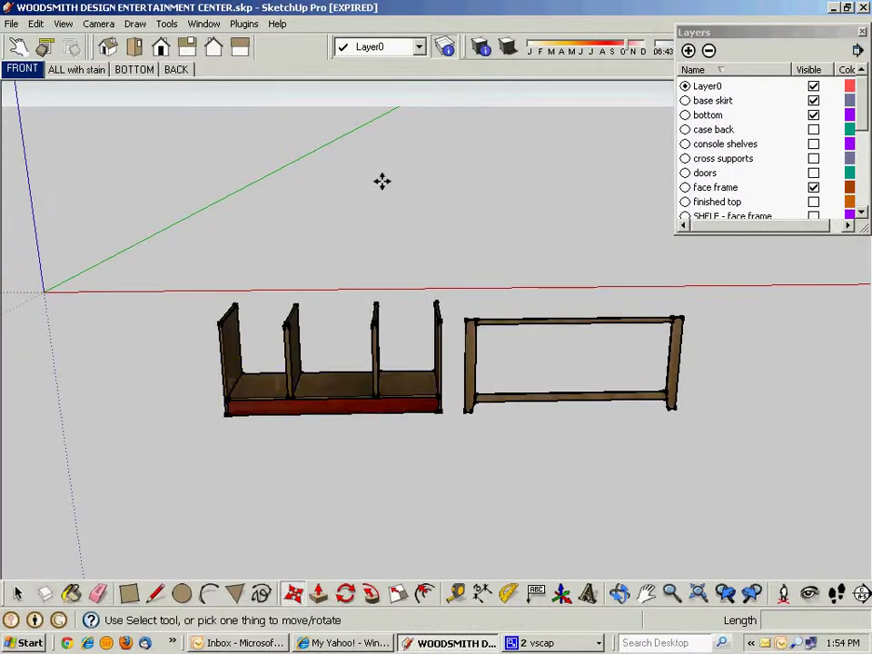
pyautogui.moveTo(381, 181); pyautogui.dragTo(383, 288, button='middle')
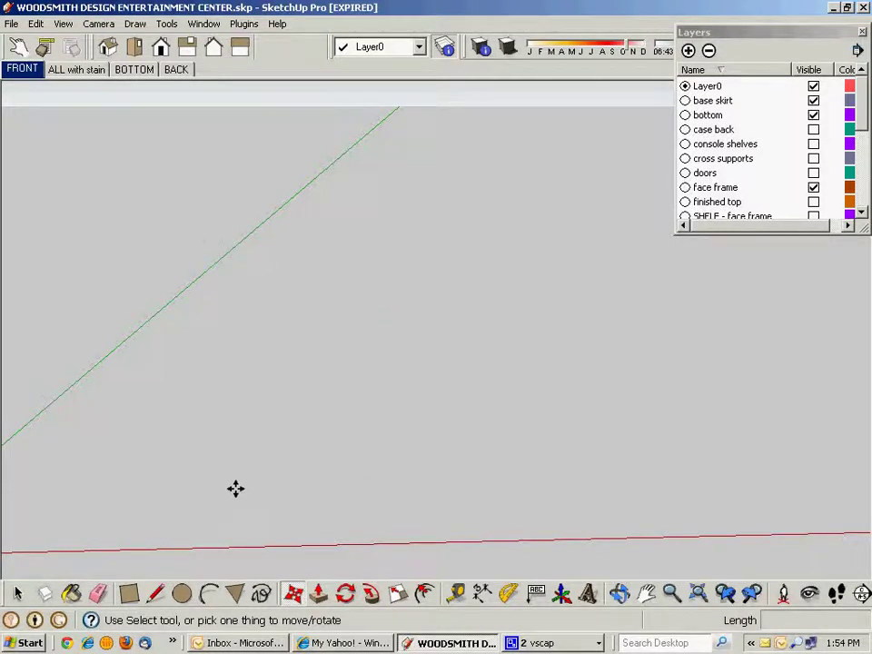
pyautogui.click(129, 594)
pyautogui.click(339, 259)
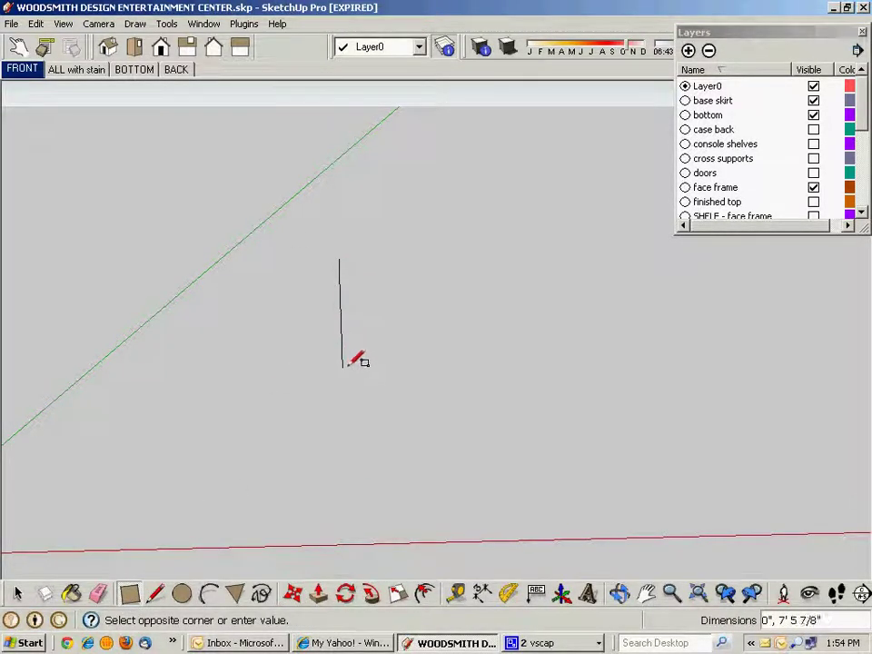
pyautogui.click(356, 381)
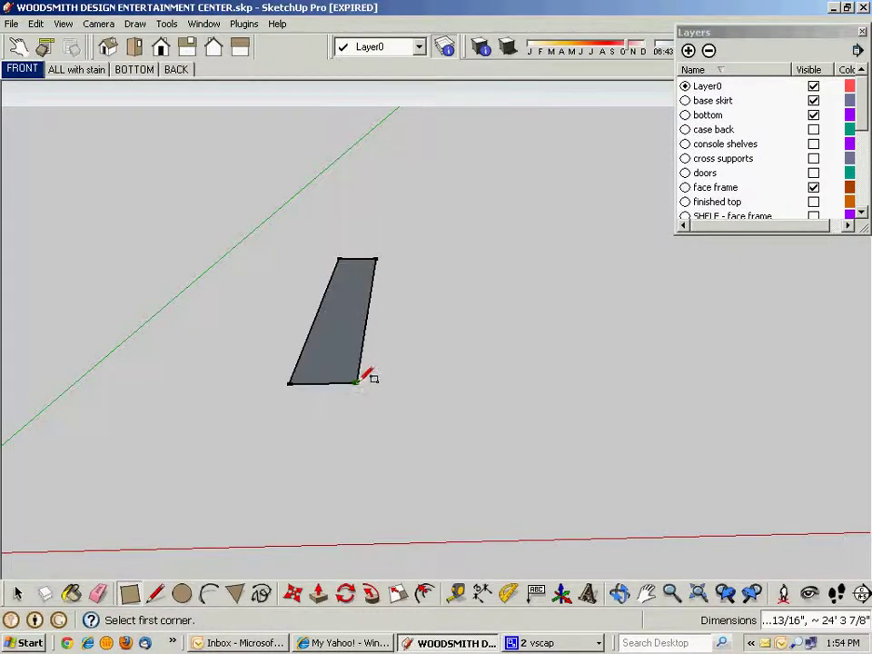
pyautogui.moveTo(368, 377); pyautogui.dragTo(345, 392, button='middle')
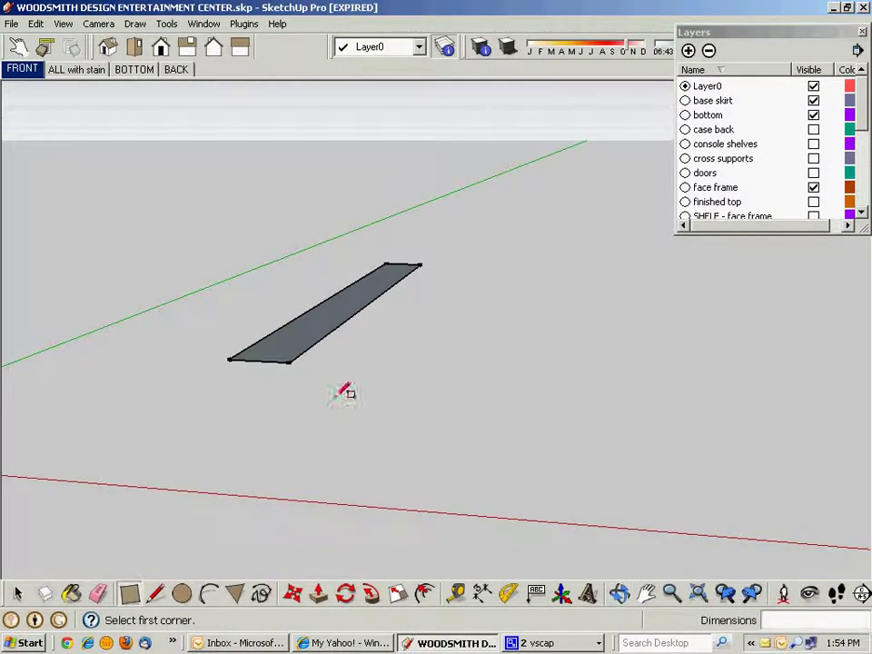
# - Push/pull the rectangle up into a slab 1/2 inch (.5) thick
pyautogui.click(318, 595)
pyautogui.moveTo(278, 350); pyautogui.dragTo(278, 318)
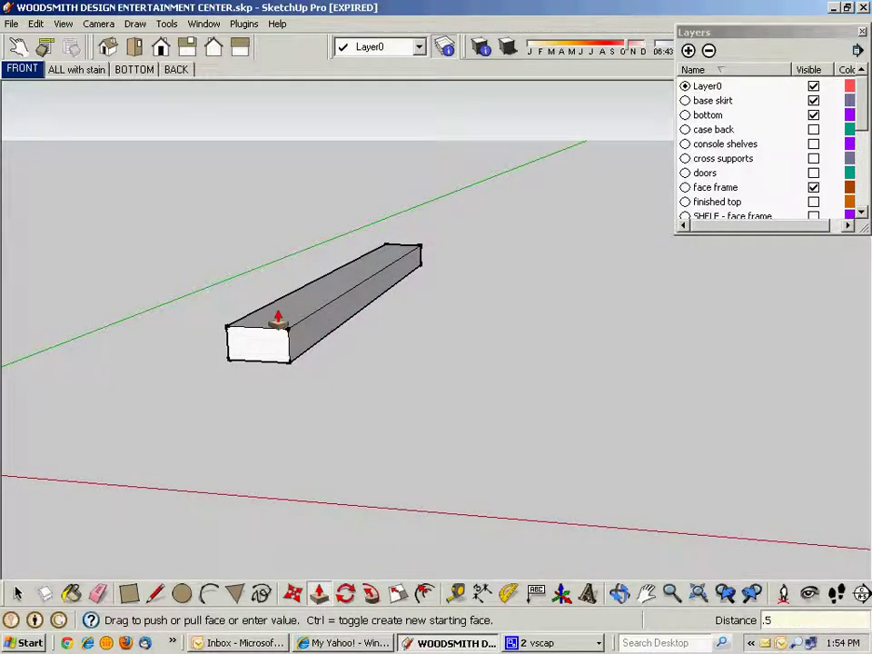
pyautogui.write('.5')
pyautogui.press('Return')
pyautogui.scroll(5, 273, 362)
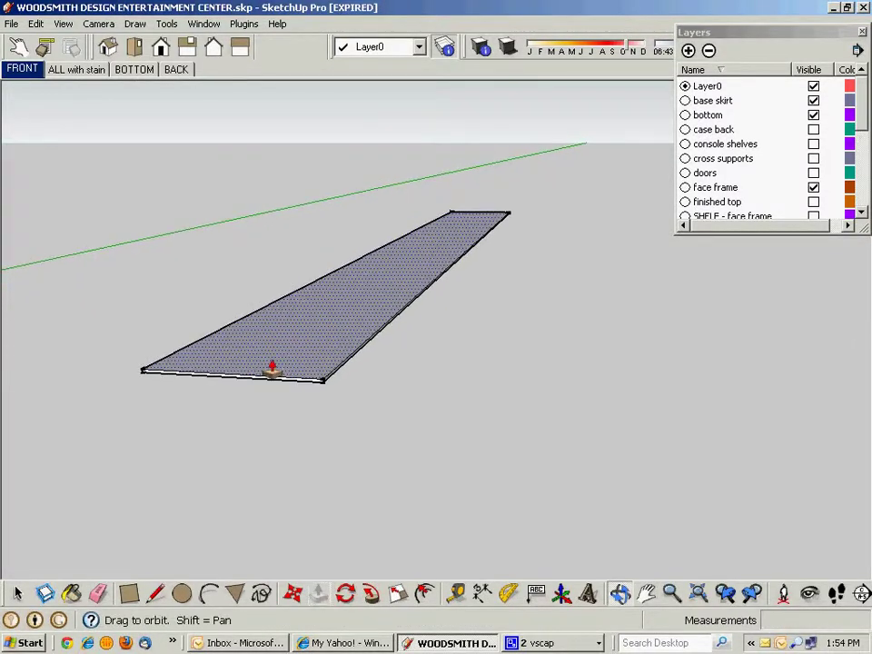
pyautogui.scroll(3, 250, 408)
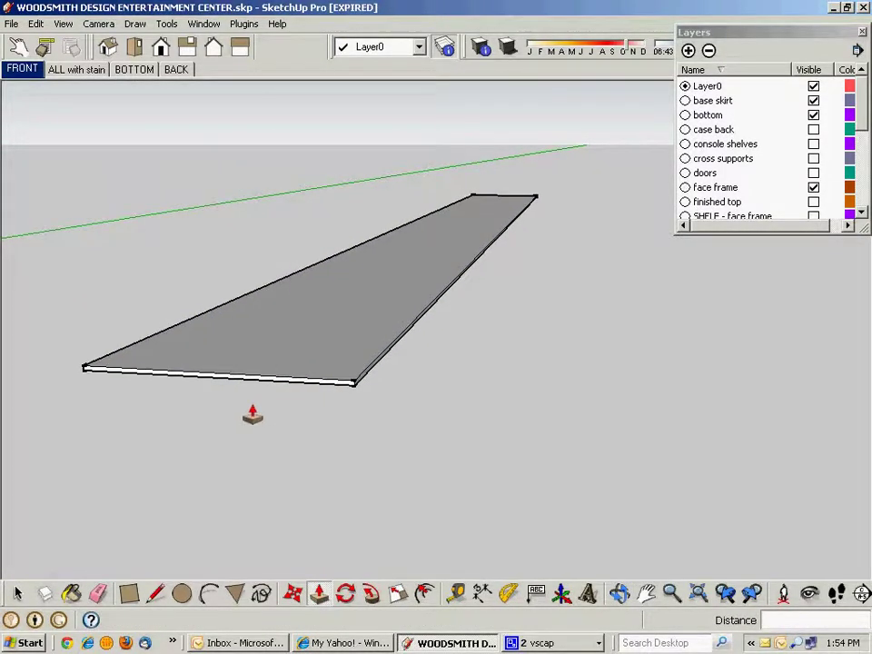
pyautogui.scroll(2, 366, 375)
pyautogui.moveTo(366, 375)
pyautogui.mouseDown(button='middle')
pyautogui.moveTo(357, 382)
pyautogui.moveTo(363, 374)
pyautogui.mouseUp(button='middle')
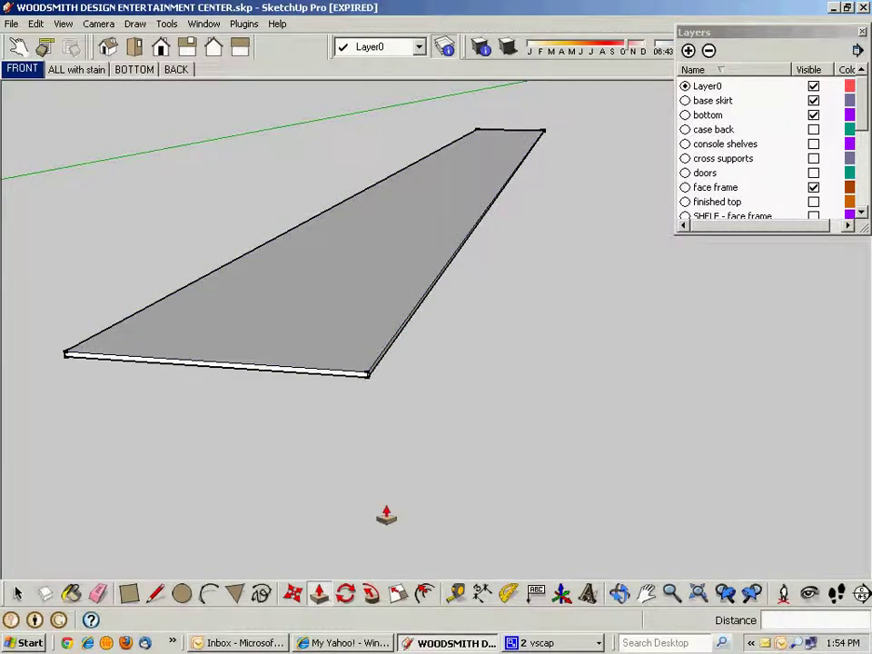
pyautogui.click(293, 593)
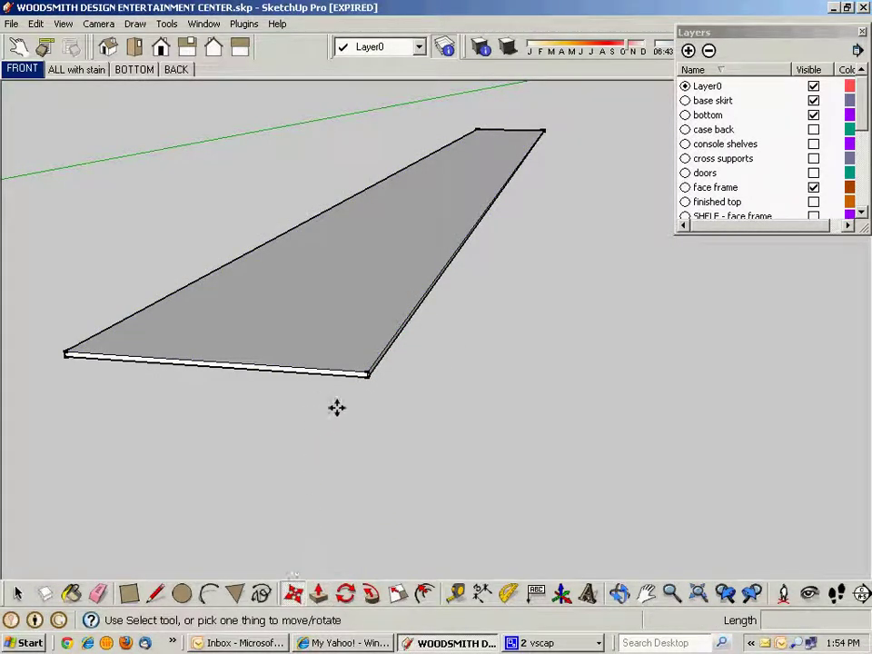
# - Lengthen the slab by moving its face, then window-select it and make it a group
pyautogui.moveTo(359, 360)
pyautogui.mouseDown()
pyautogui.moveTo(476, 341)
pyautogui.moveTo(442, 285)
pyautogui.moveTo(237, 271)
pyautogui.moveTo(248, 322)
pyautogui.moveTo(335, 405)
pyautogui.moveTo(487, 339)
pyautogui.moveTo(373, 327)
pyautogui.moveTo(363, 338)
pyautogui.moveTo(368, 361)
pyautogui.mouseUp()
pyautogui.moveTo(257, 510); pyautogui.dragTo(278, 507, button='middle')
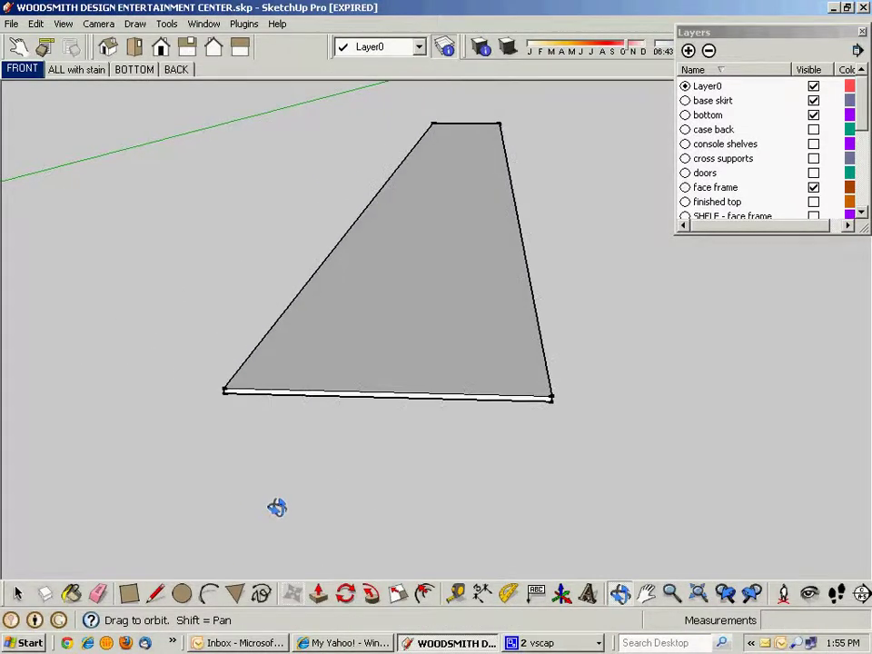
pyautogui.click(17, 595)
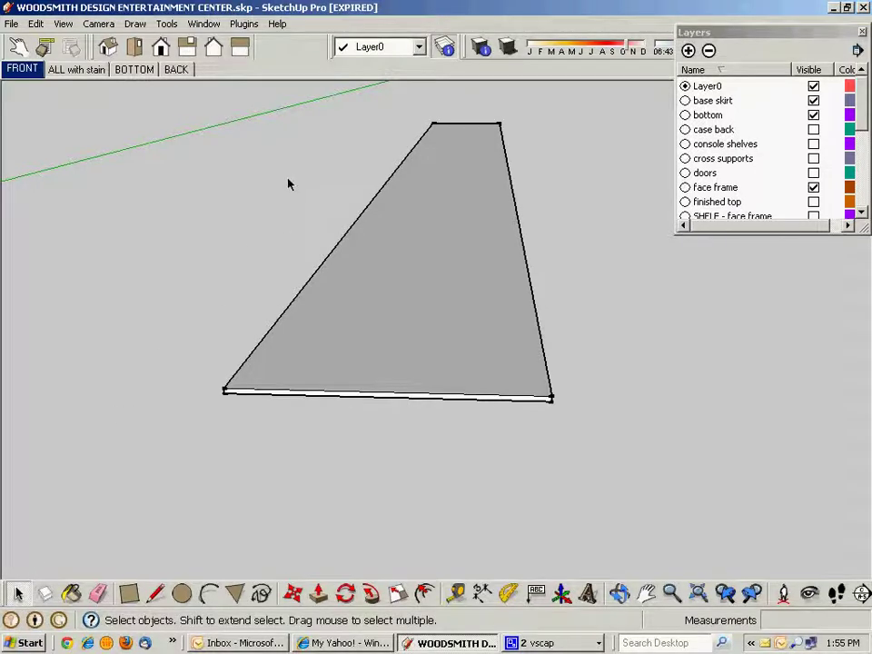
pyautogui.moveTo(282, 87); pyautogui.dragTo(575, 470)
pyautogui.moveTo(146, 104); pyautogui.dragTo(607, 469)
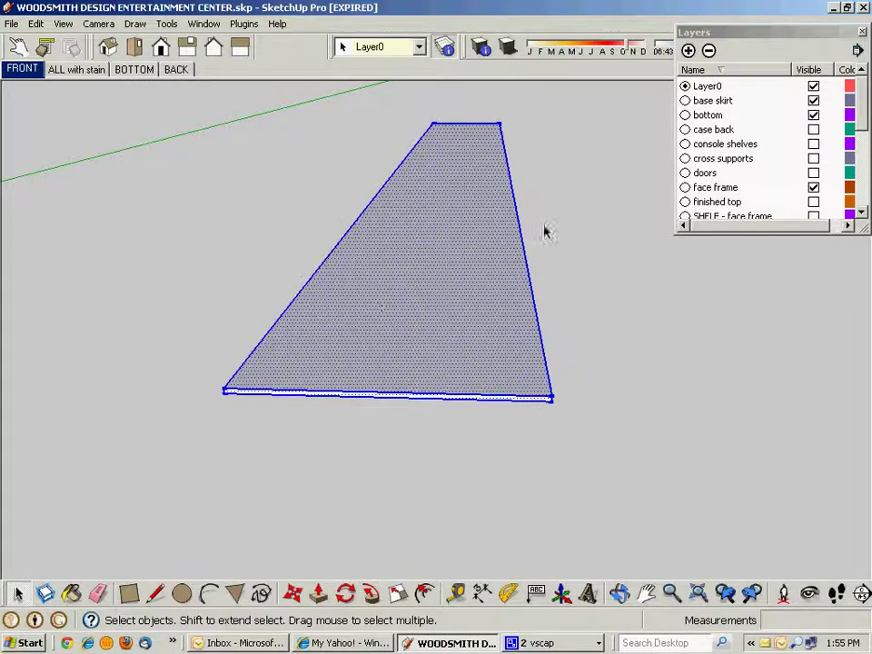
pyautogui.click(36, 24)
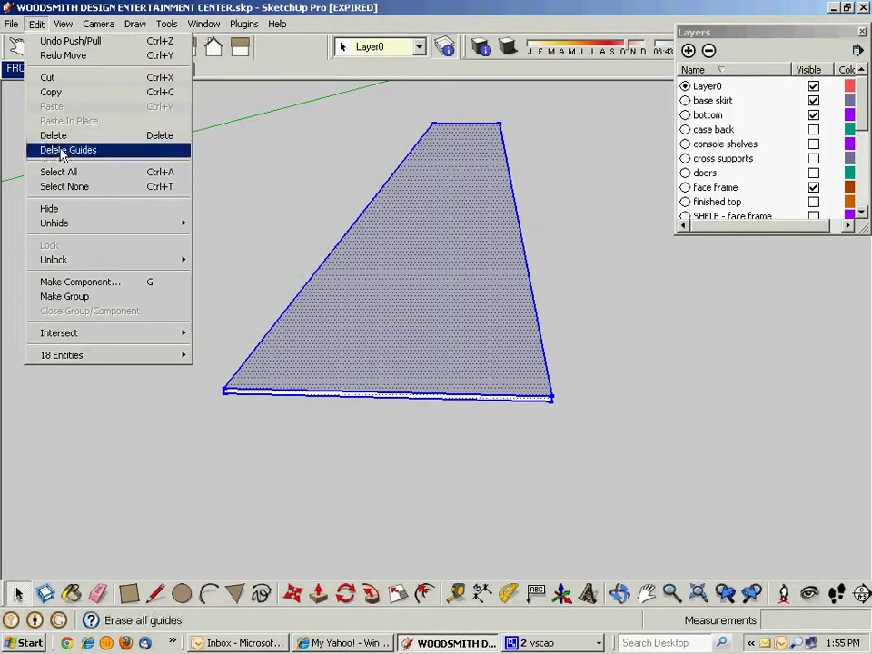
pyautogui.click(82, 298)
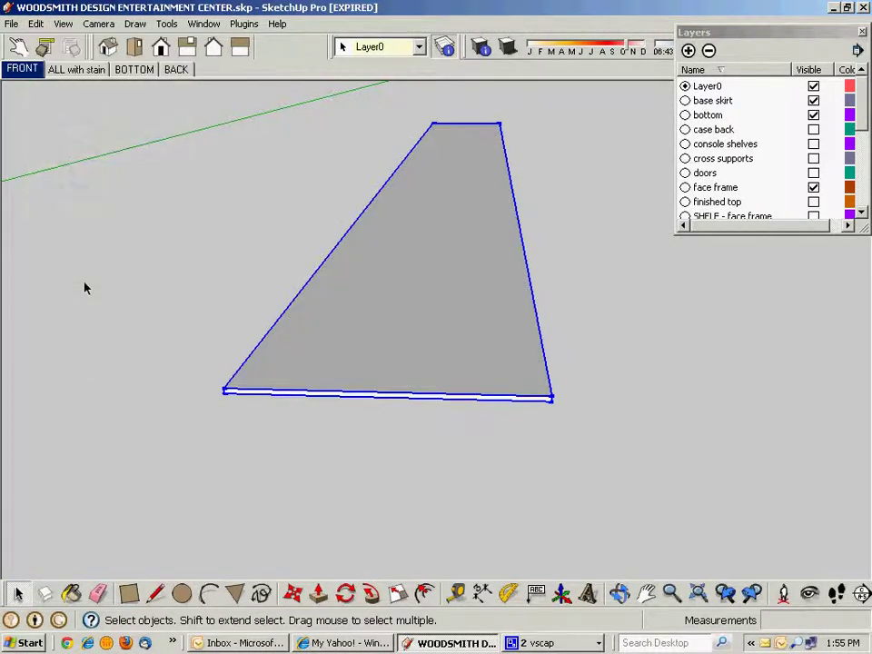
# - Move the grouped practice slab aside and delete it
pyautogui.click(292, 593)
pyautogui.click(351, 389)
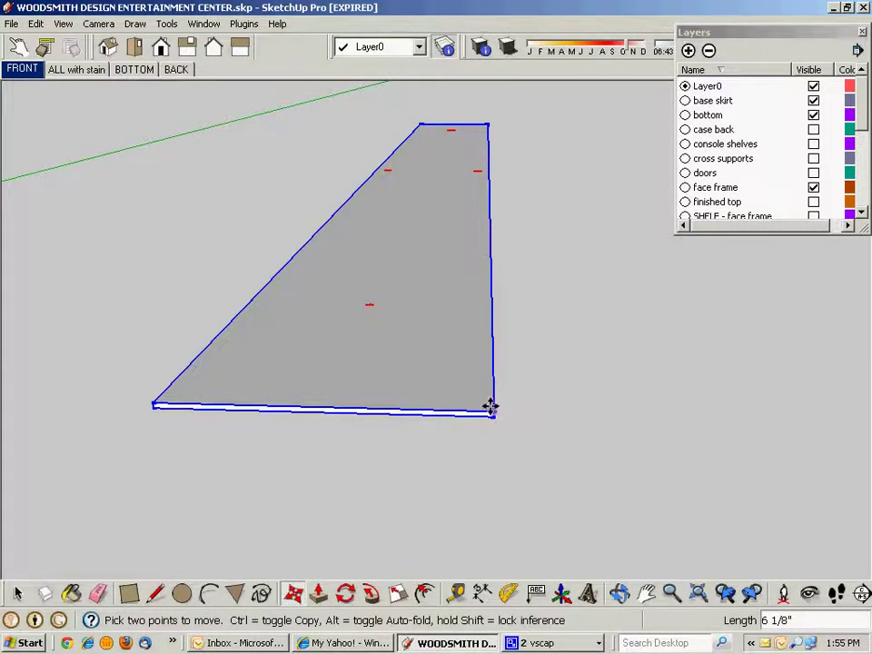
pyautogui.click(387, 290)
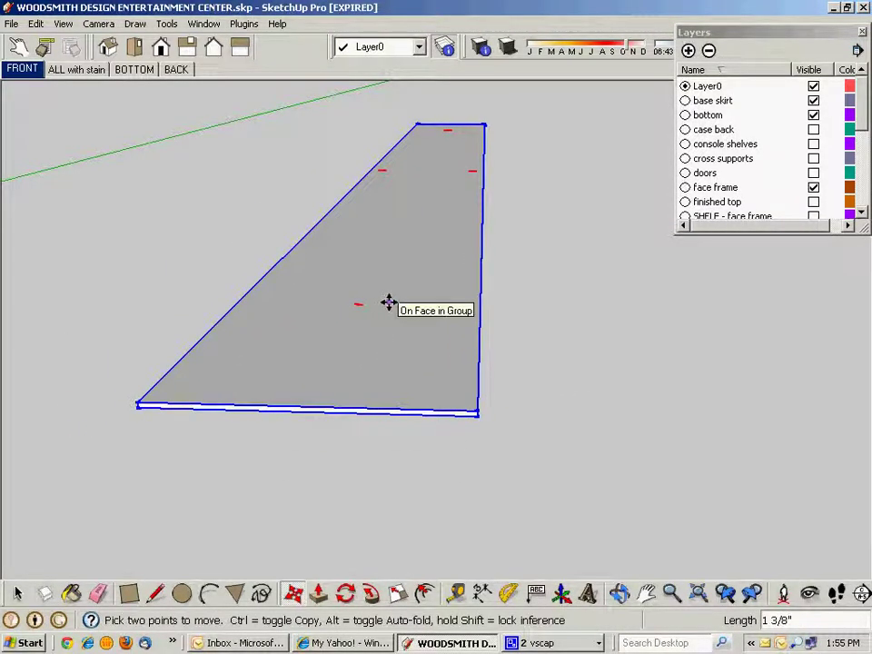
pyautogui.press('Delete')
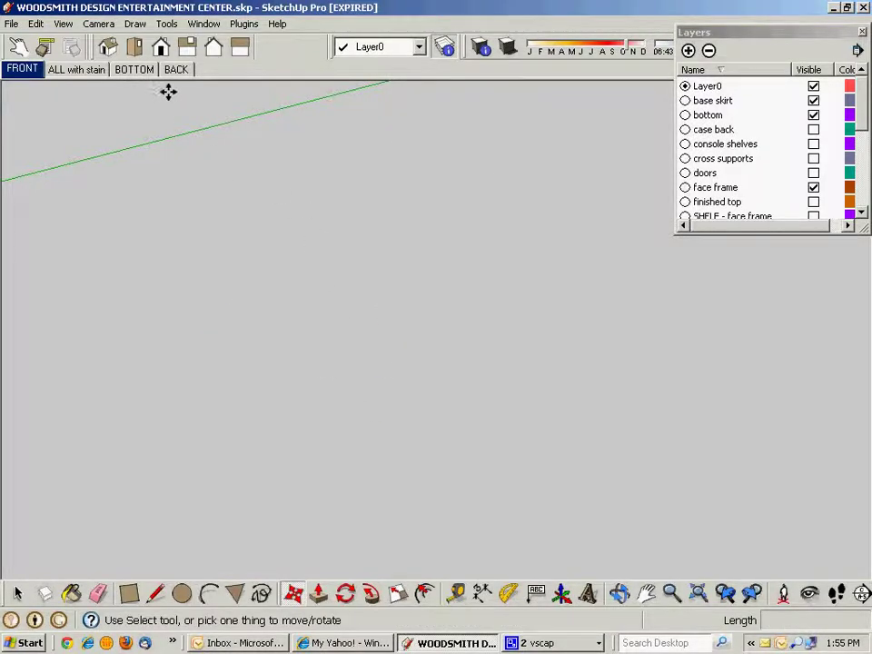
# - In front view, window-select all the face frame parts and make them a group
pyautogui.click(113, 41)
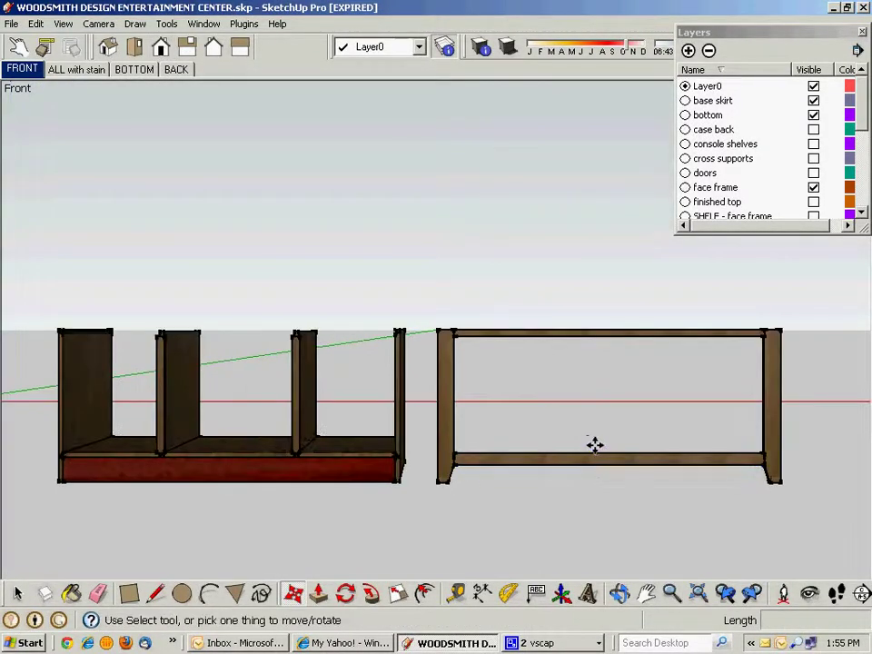
pyautogui.scroll(2, 581, 426)
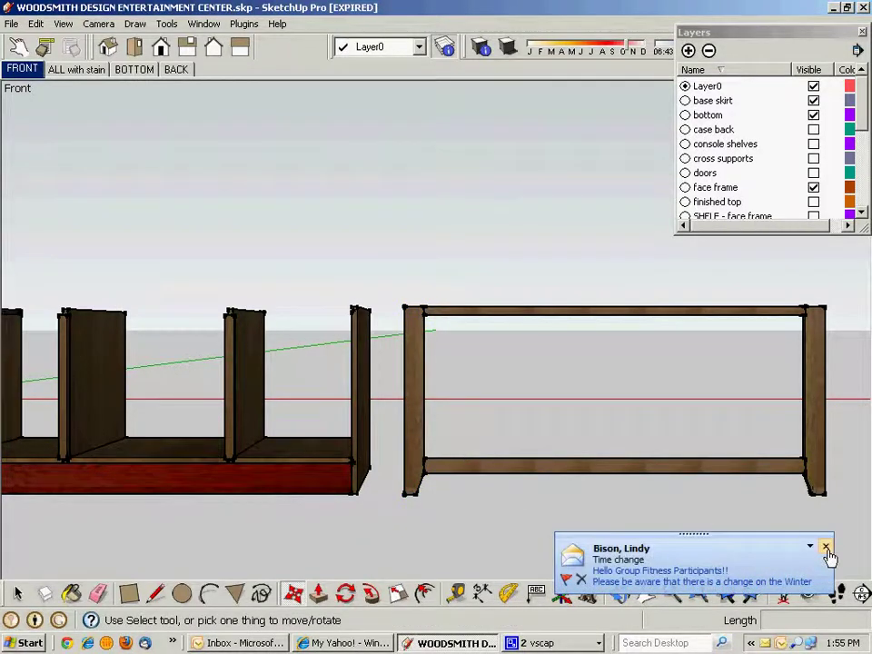
pyautogui.click(827, 548)
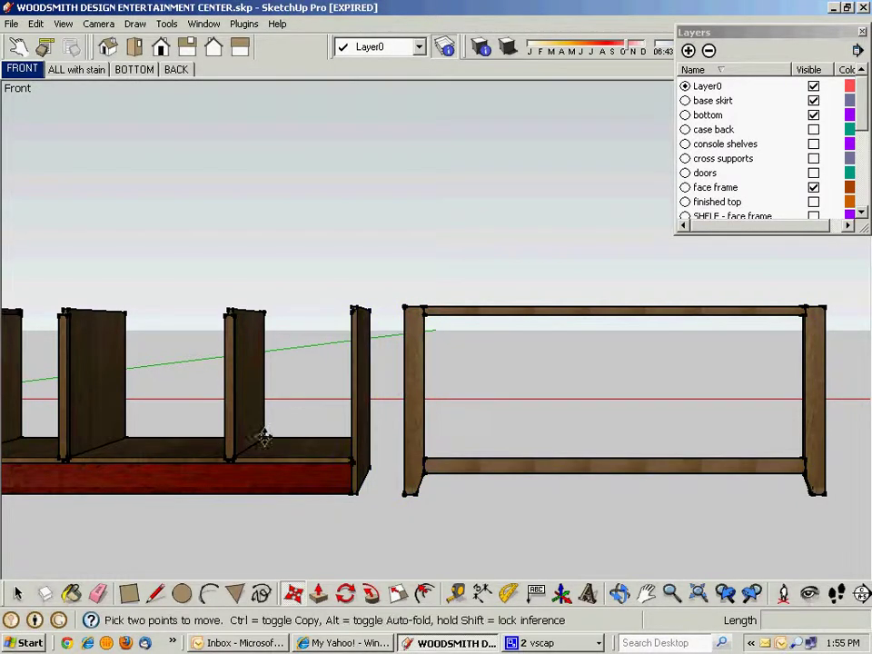
pyautogui.press('space')
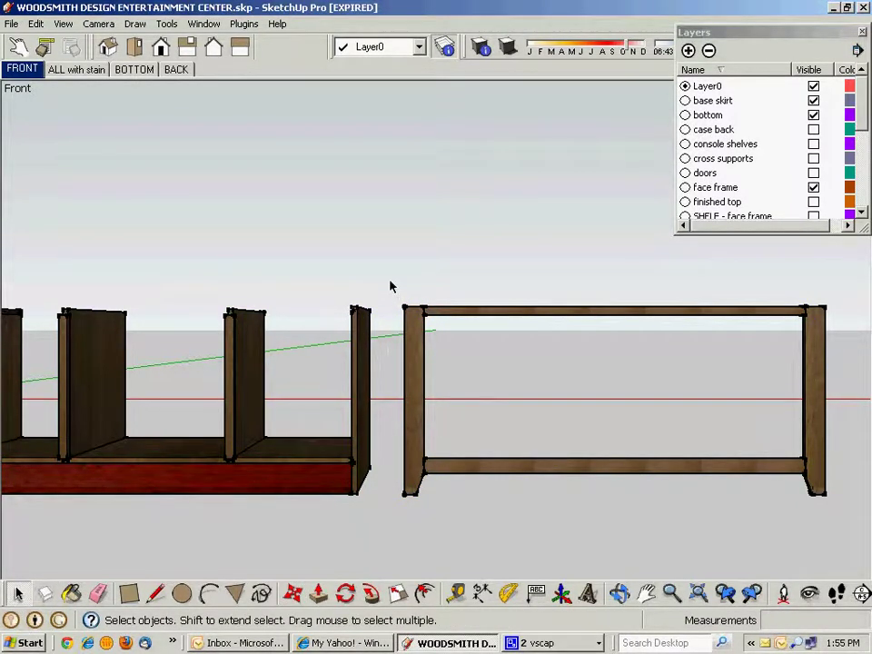
pyautogui.moveTo(391, 282); pyautogui.dragTo(856, 545)
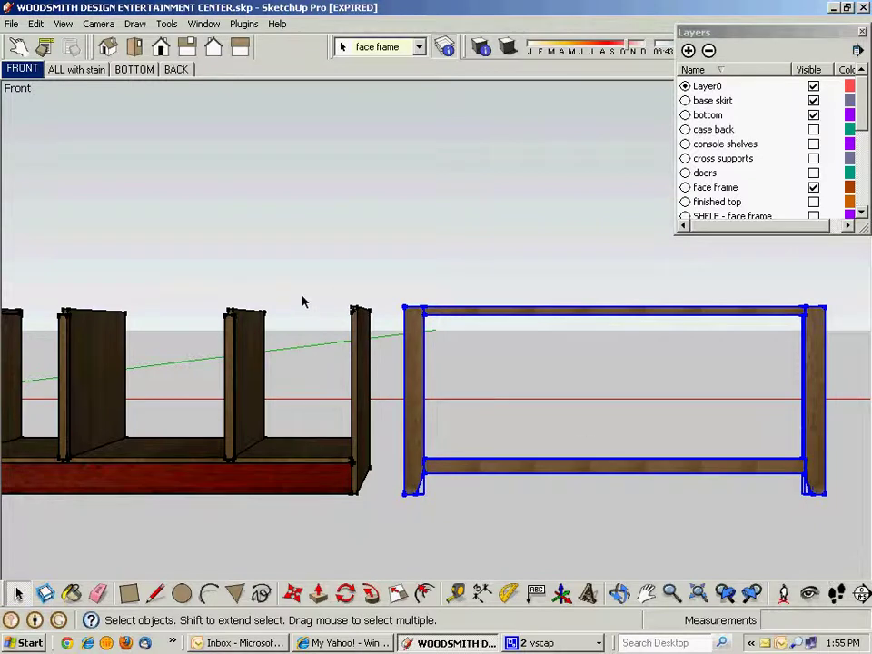
pyautogui.click(36, 24)
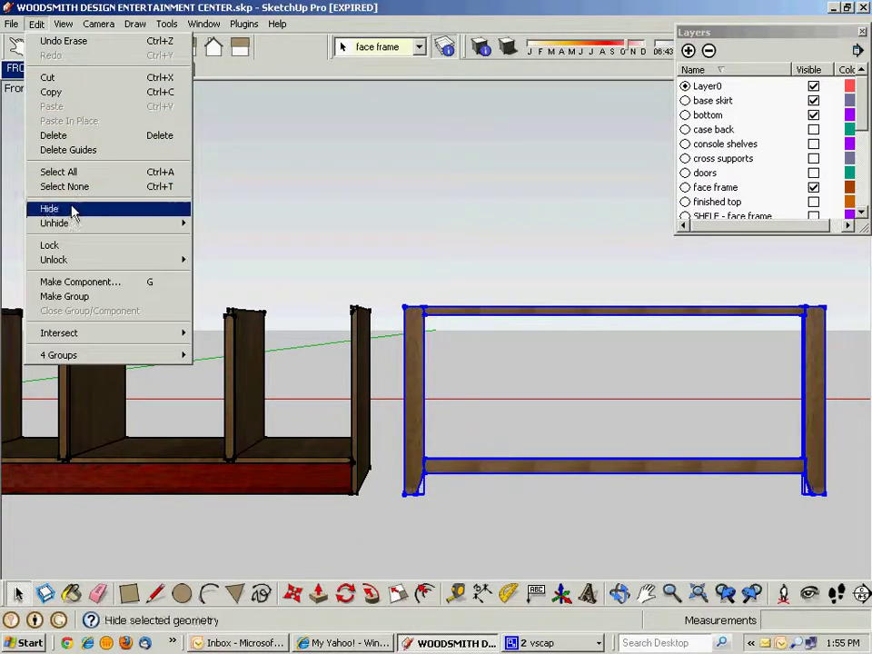
pyautogui.click(83, 298)
# - Move the face frame group 1 1/16" to stand beside the cabinet, then inspect from below
pyautogui.click(293, 593)
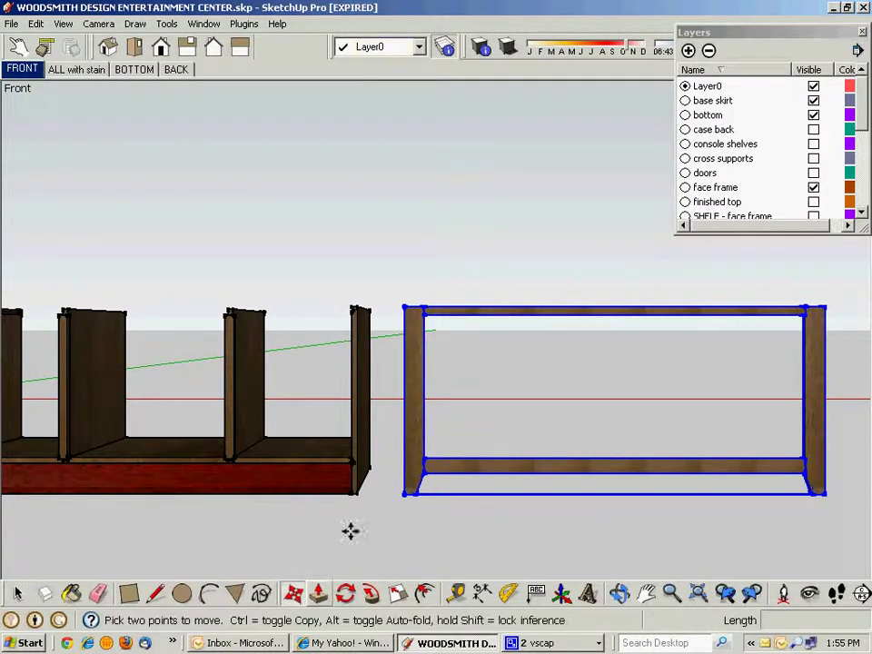
pyautogui.click(411, 468)
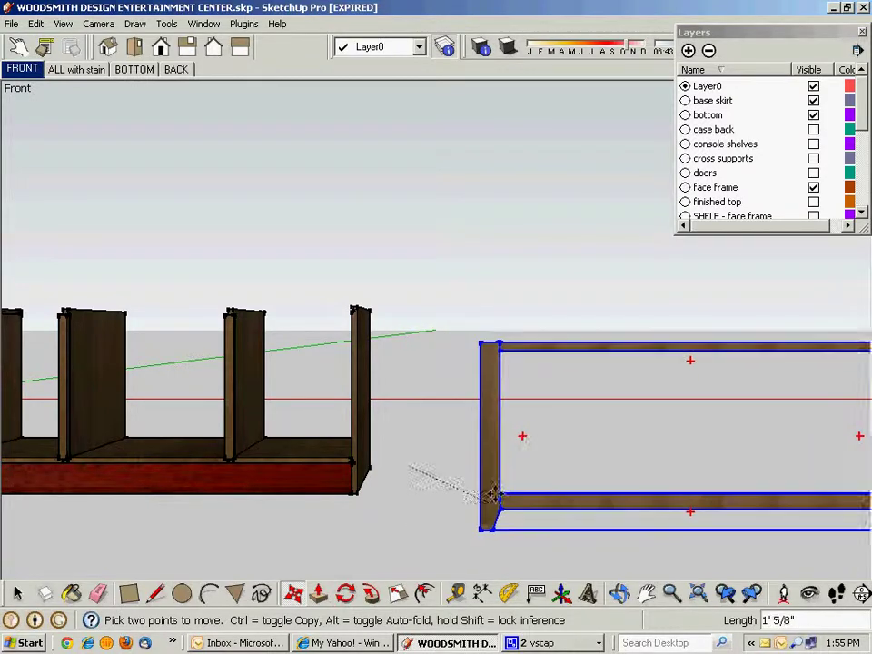
pyautogui.click(436, 502)
pyautogui.moveTo(164, 529); pyautogui.dragTo(395, 529, button='middle')
pyautogui.click(395, 529)
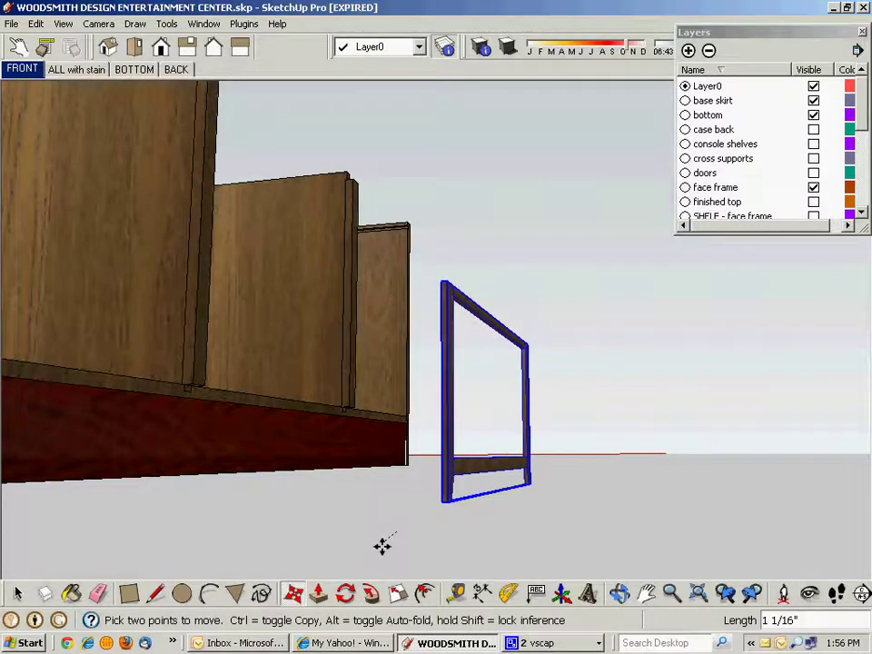
pyautogui.click(17, 592)
pyautogui.click(447, 557)
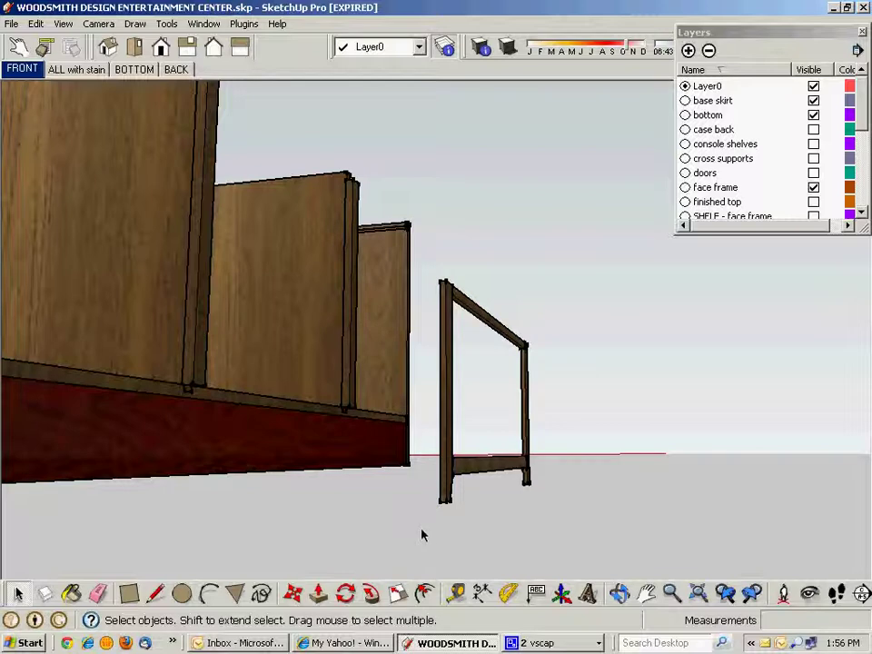
pyautogui.moveTo(422, 533); pyautogui.dragTo(444, 515, button='middle')
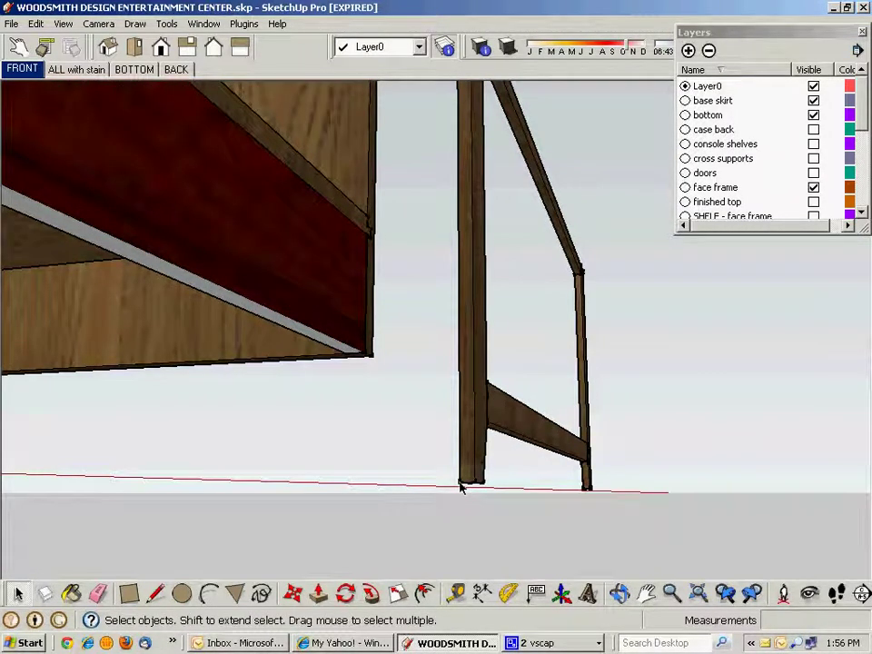
pyautogui.scroll(-5, 436, 500)
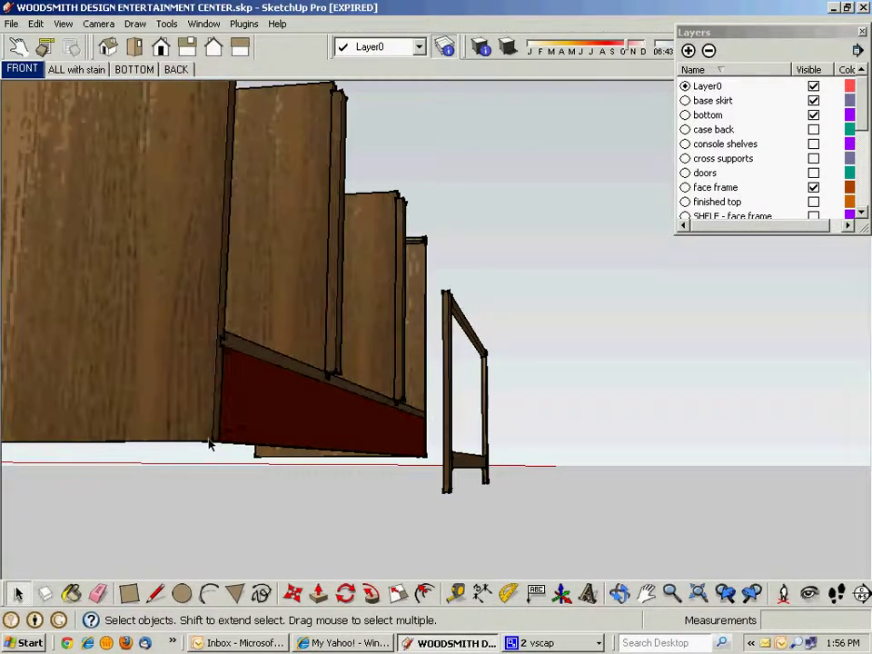
# - Move the face frame by its bottom endpoint onto the cabinet's front-corner endpoint
pyautogui.moveTo(336, 564); pyautogui.dragTo(405, 463, button='middle')
pyautogui.click(292, 595)
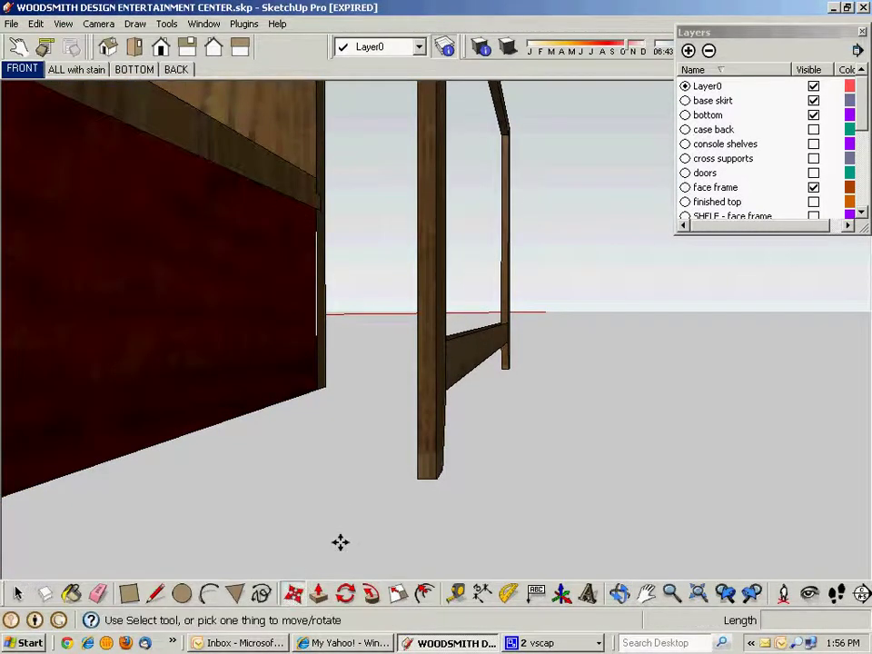
pyautogui.scroll(2, 387, 507)
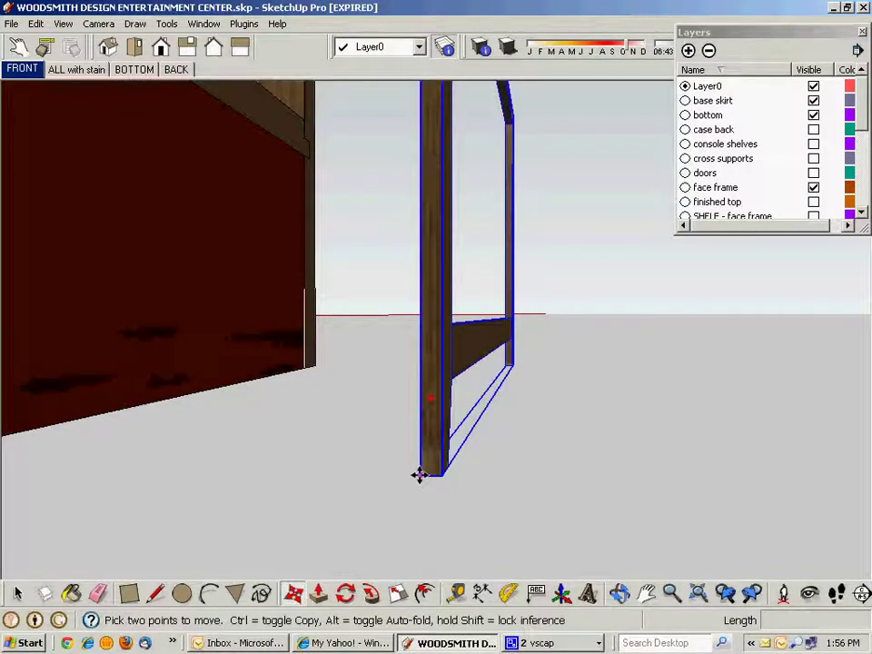
pyautogui.click(419, 478)
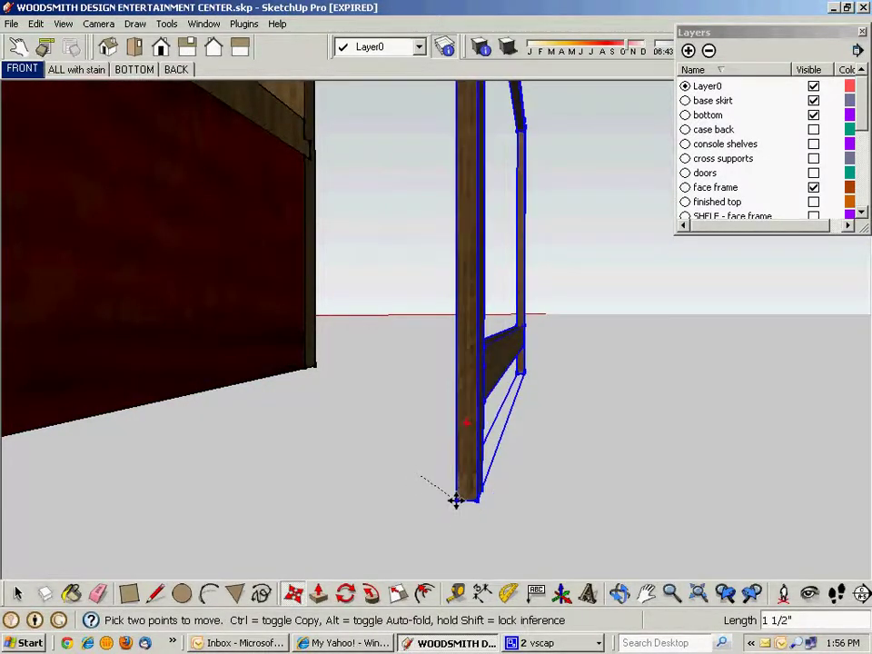
pyautogui.scroll(3, 456, 501)
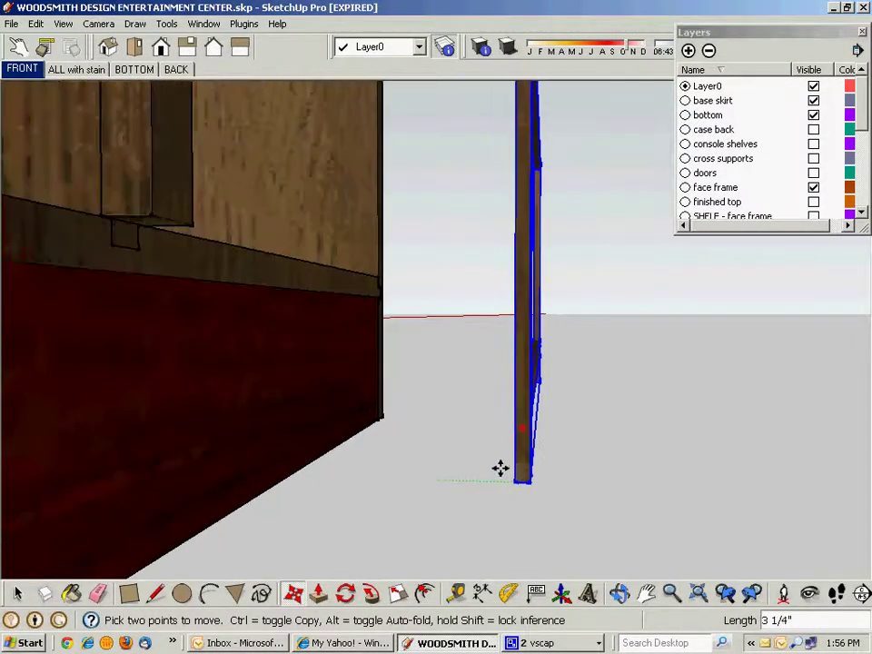
pyautogui.scroll(-5, 307, 416)
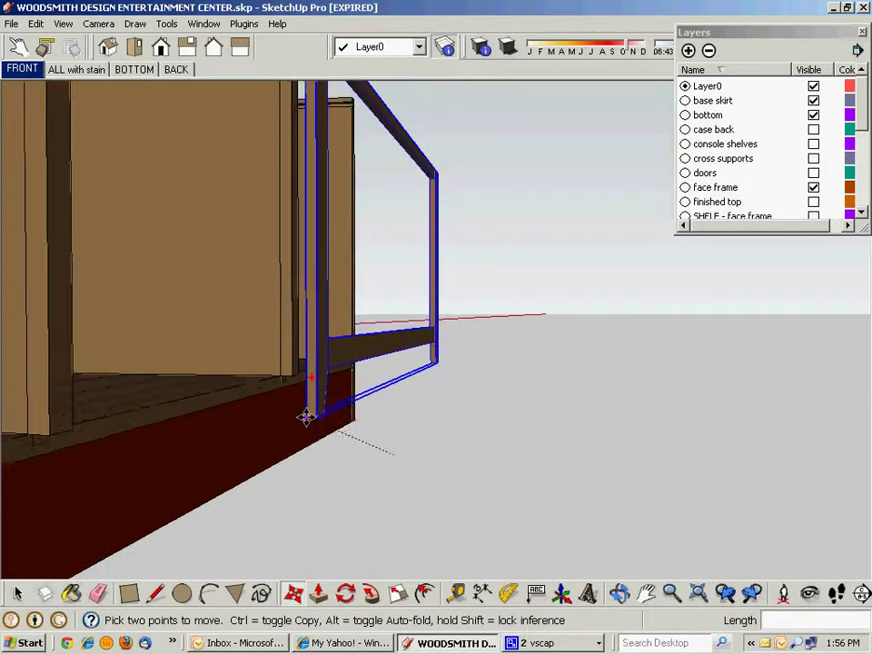
pyautogui.moveTo(314, 442); pyautogui.dragTo(405, 296, button='middle')
pyautogui.scroll(-3, 406, 295)
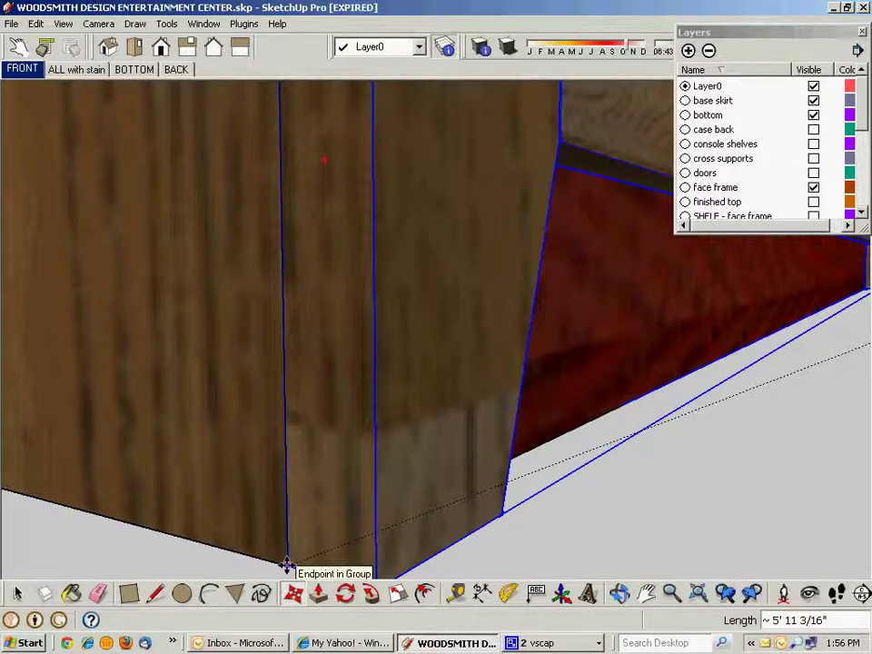
pyautogui.click(287, 566)
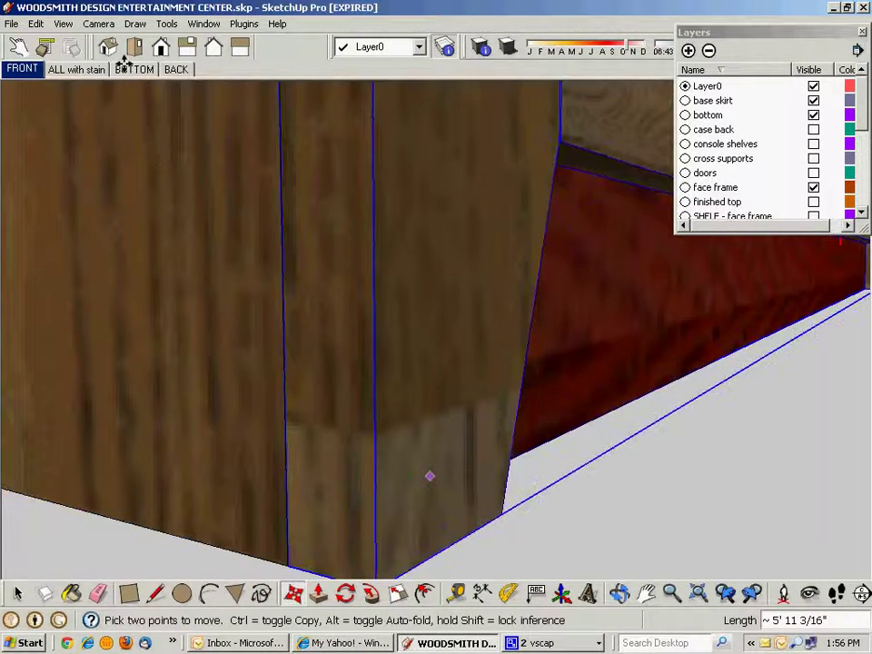
pyautogui.click(160, 47)
# - Zoom out, pan and orbit to frame the whole cabinet and face frame straight-on
pyautogui.scroll(-6, 252, 235)
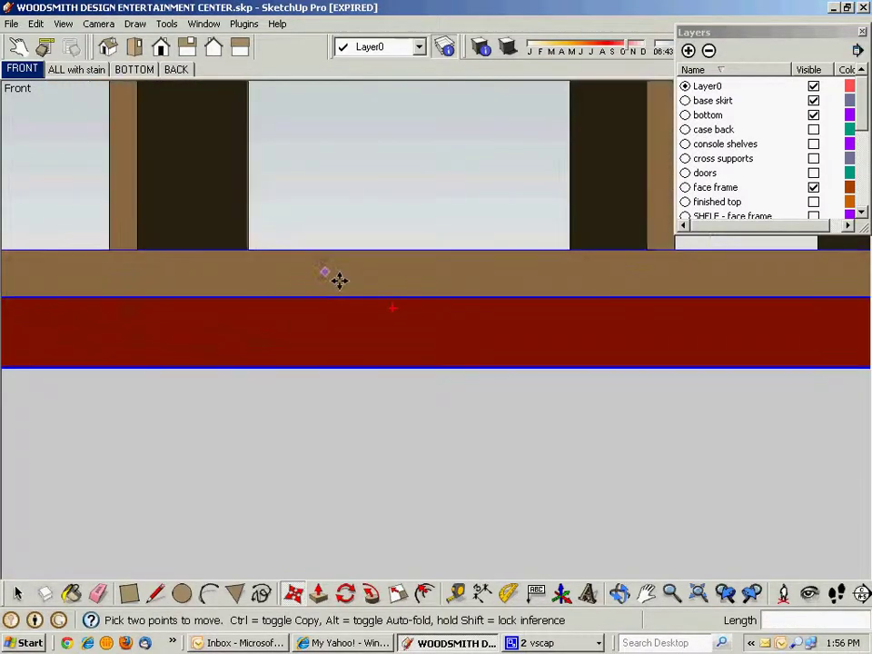
pyautogui.scroll(-2, 378, 334)
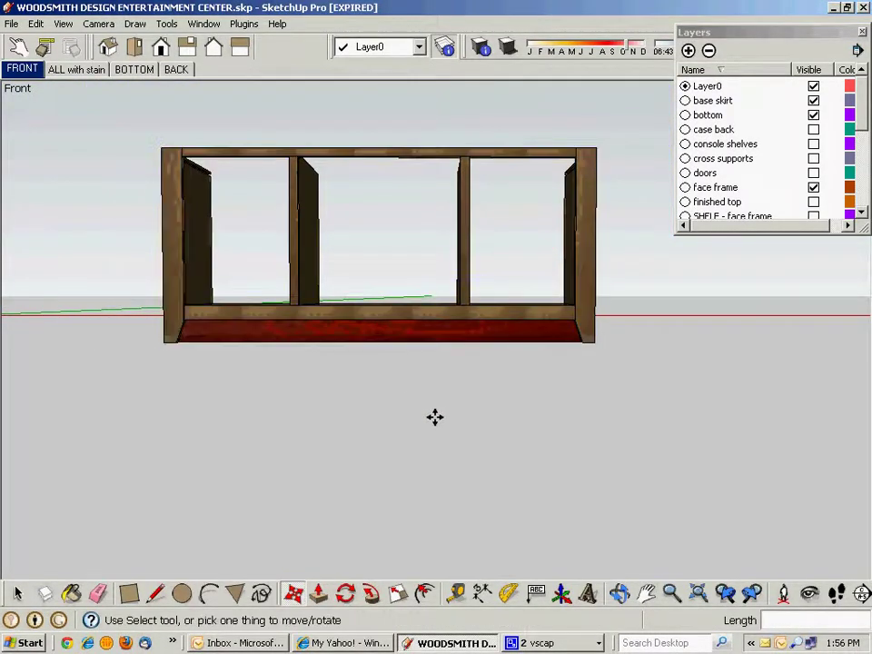
pyautogui.click(645, 593)
pyautogui.moveTo(402, 405); pyautogui.dragTo(418, 544)
pyautogui.scroll(4, 418, 527)
pyautogui.moveTo(408, 492); pyautogui.dragTo(392, 514, button='middle')
pyautogui.moveTo(392, 515); pyautogui.dragTo(308, 515)
pyautogui.moveTo(308, 516); pyautogui.dragTo(318, 485, button='middle')
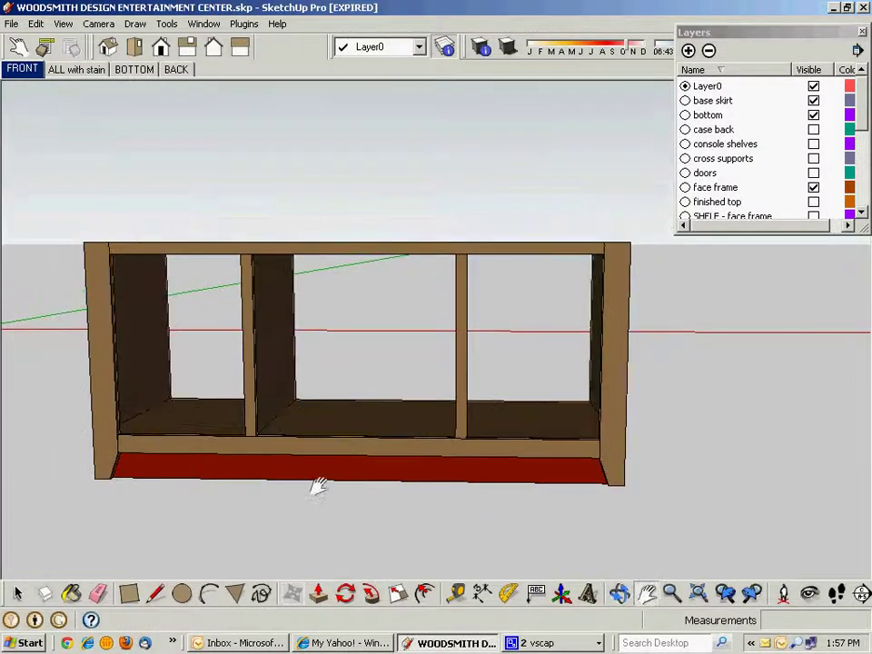
pyautogui.moveTo(197, 397); pyautogui.dragTo(220, 352, button='middle')
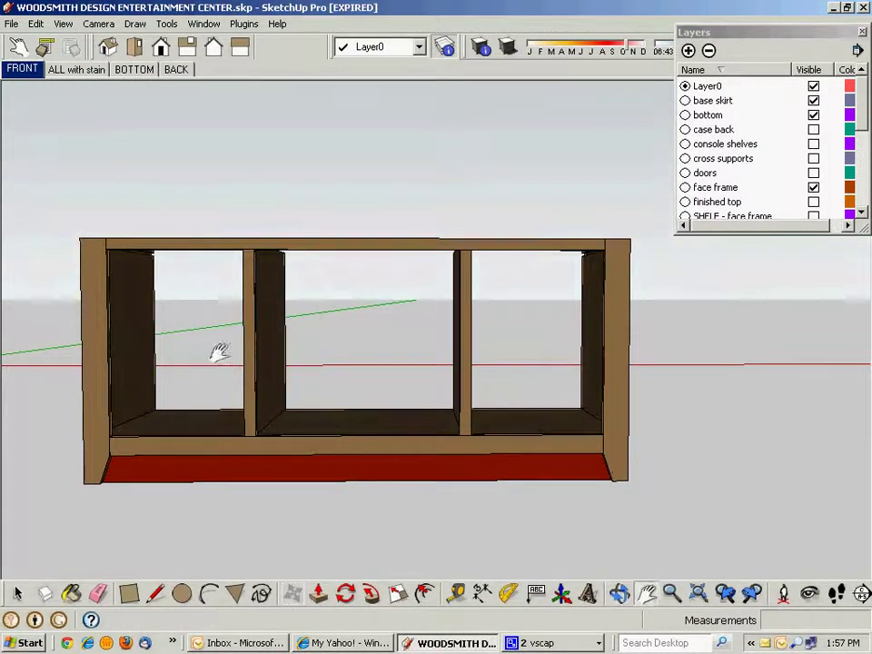
pyautogui.click(864, 102)
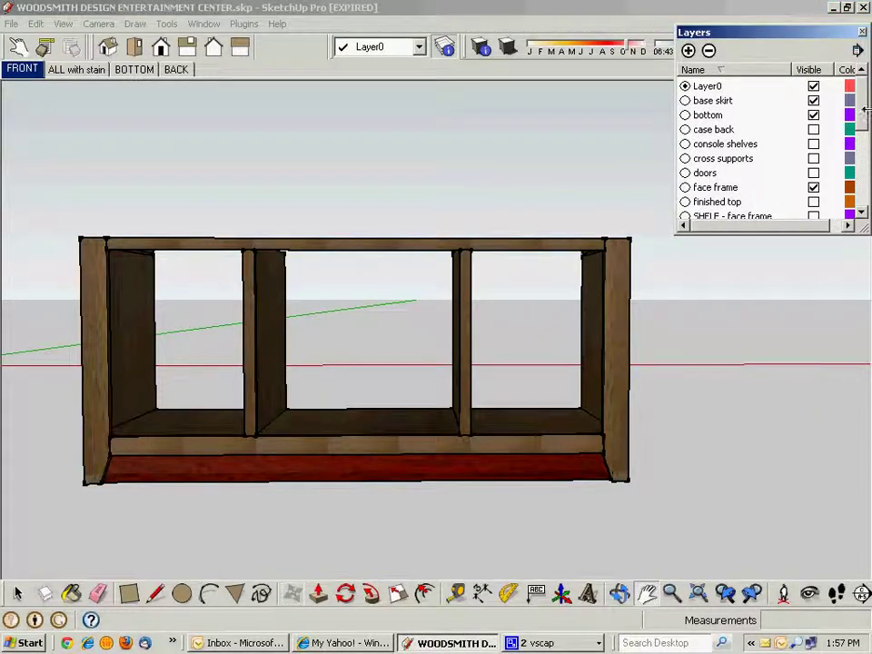
# - Make the case back, console shelves, cross supports, finished top and SHELF - face frame layers visible
pyautogui.click(812, 129)
pyautogui.click(812, 145)
pyautogui.click(813, 159)
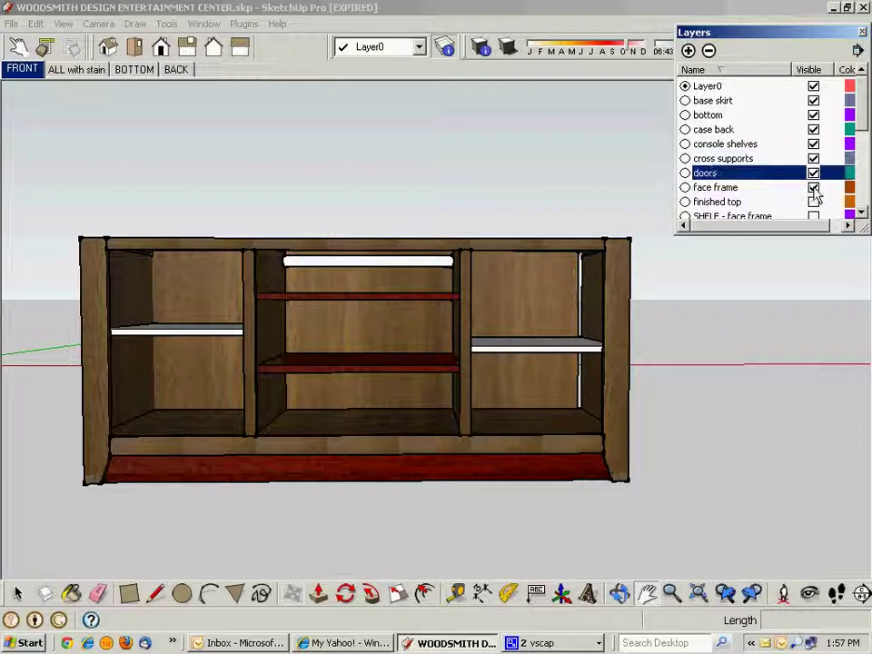
pyautogui.click(812, 202)
pyautogui.click(813, 216)
pyautogui.moveTo(861, 100); pyautogui.dragTo(861, 162)
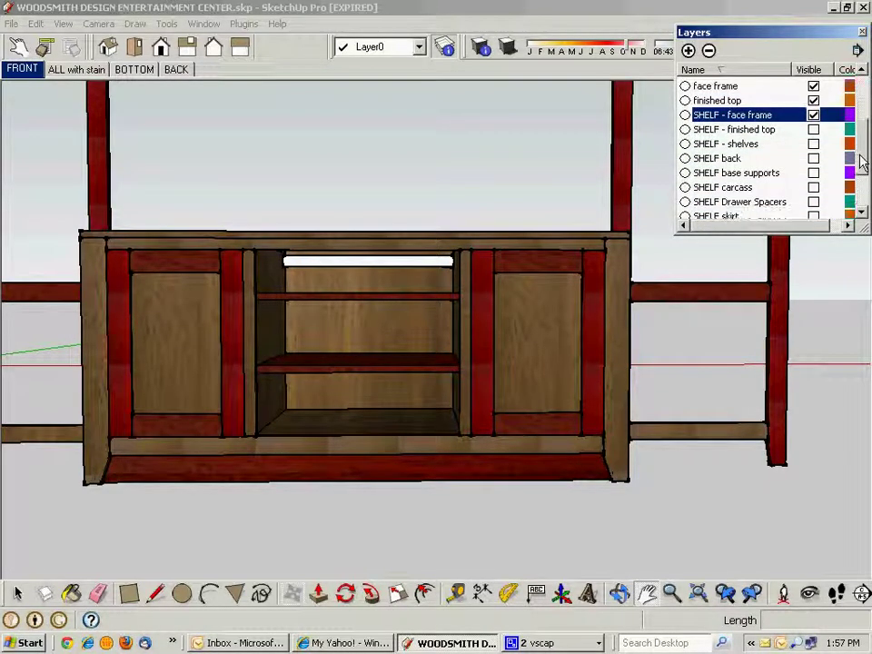
pyautogui.scroll(-1, 820, 134)
# - Show the SHELF finished top, shelves, back, base supports, carcass, Drawer Spacers, skirt and top layers
pyautogui.click(813, 114)
pyautogui.click(813, 129)
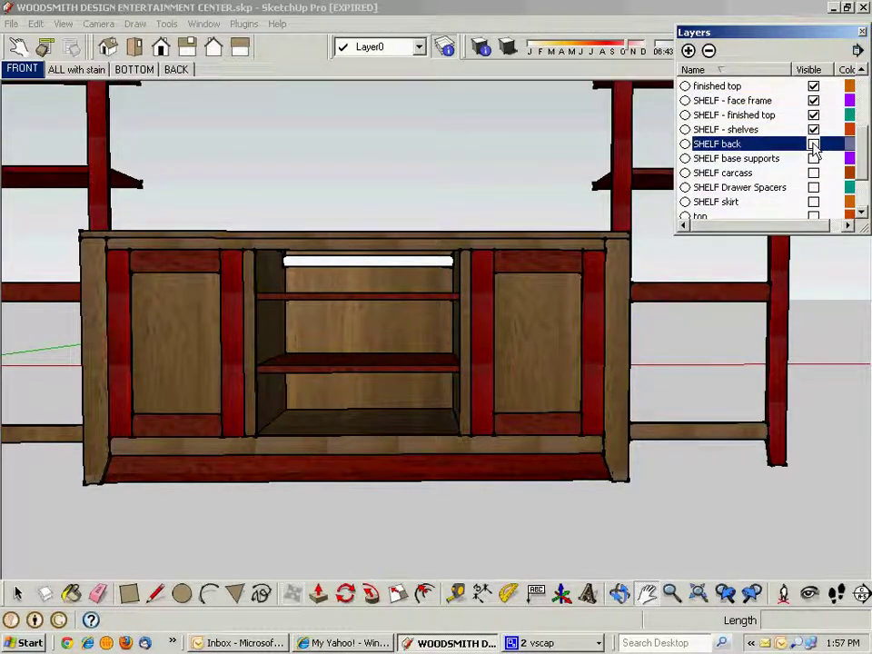
pyautogui.click(813, 144)
pyautogui.click(812, 158)
pyautogui.click(813, 172)
pyautogui.click(813, 187)
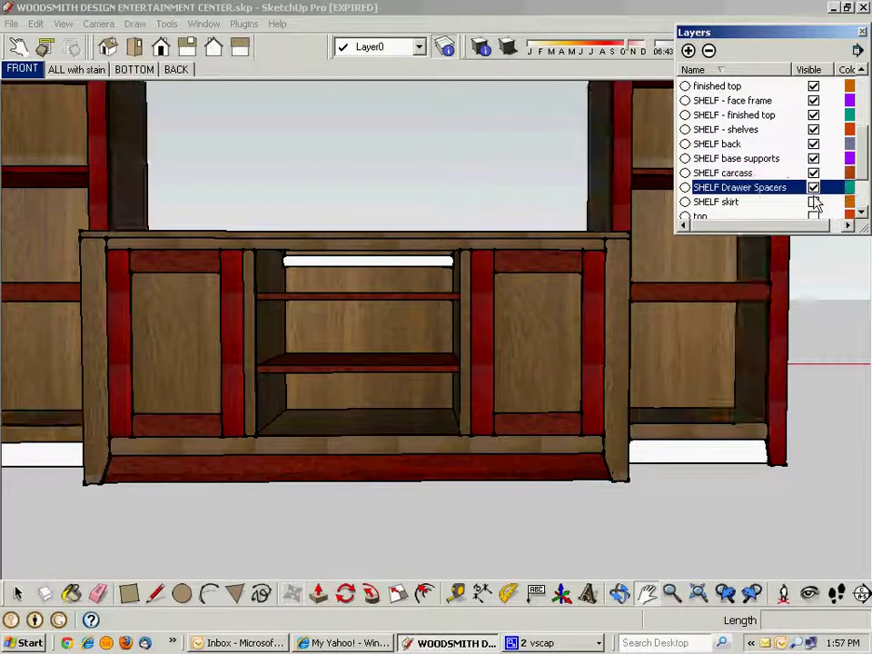
pyautogui.click(812, 202)
pyautogui.click(812, 216)
# - Show the TV Bracket and tv layers, then zoom out to fit the whole entertainment center
pyautogui.moveTo(861, 182); pyautogui.dragTo(863, 198)
pyautogui.click(812, 187)
pyautogui.click(812, 173)
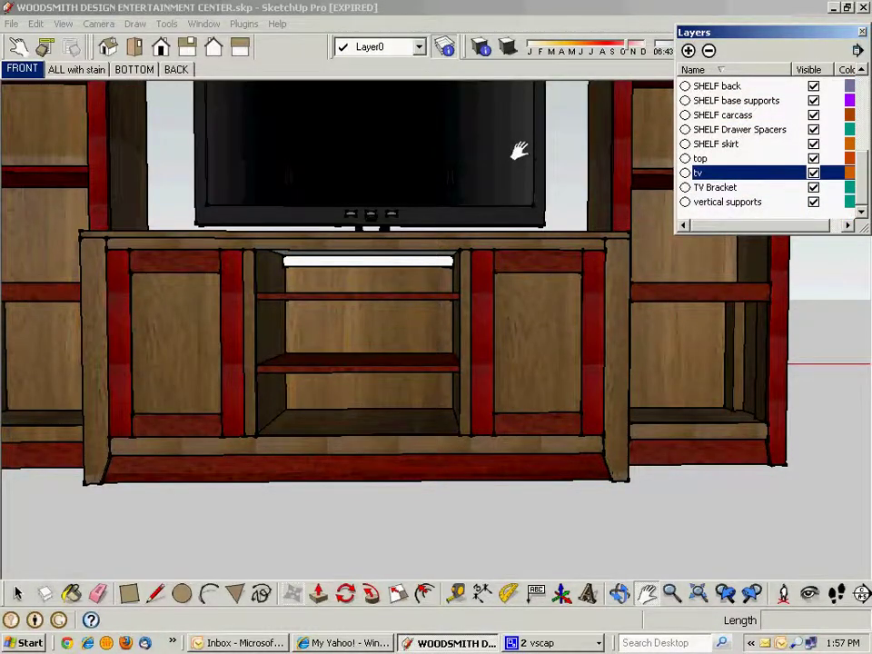
pyautogui.scroll(-8, 352, 302)
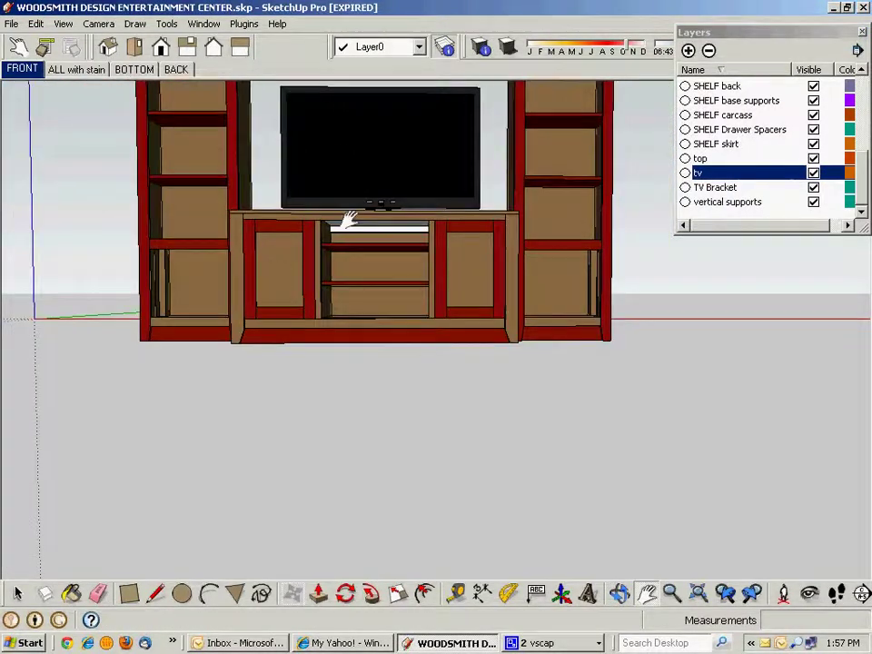
pyautogui.moveTo(379, 366); pyautogui.dragTo(393, 516)
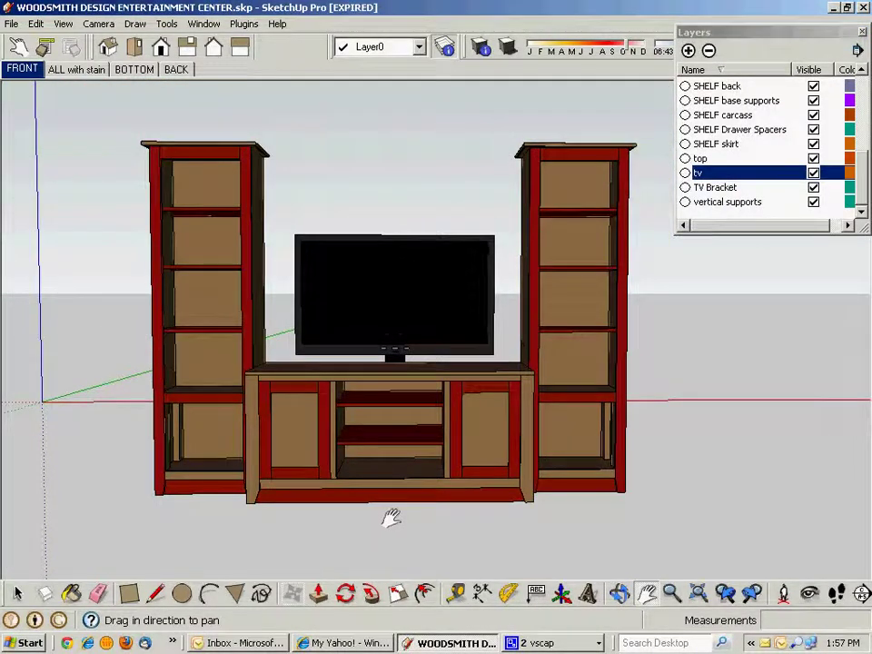
# - Orbit to an angled view of the finished entertainment center, then open CamStudio's File menu
pyautogui.press('o')
pyautogui.moveTo(784, 471); pyautogui.dragTo(758, 487)
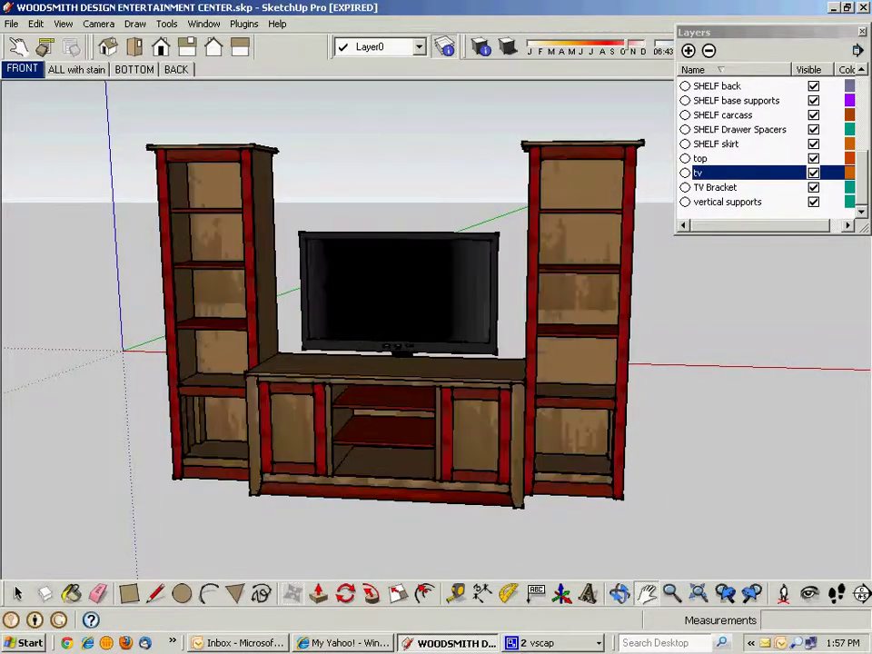
pyautogui.click(556, 643)
pyautogui.click(547, 622)
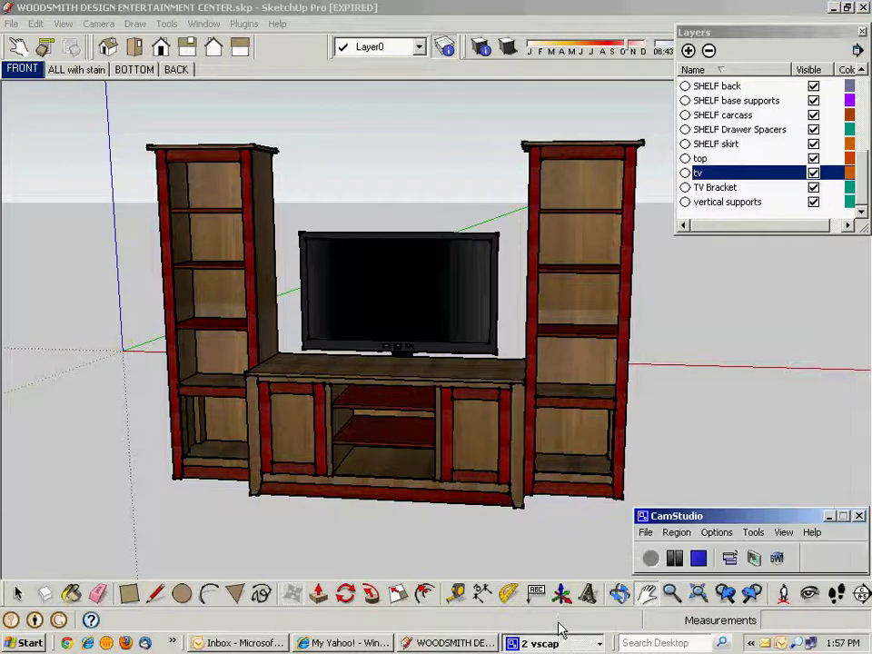
pyautogui.click(645, 533)
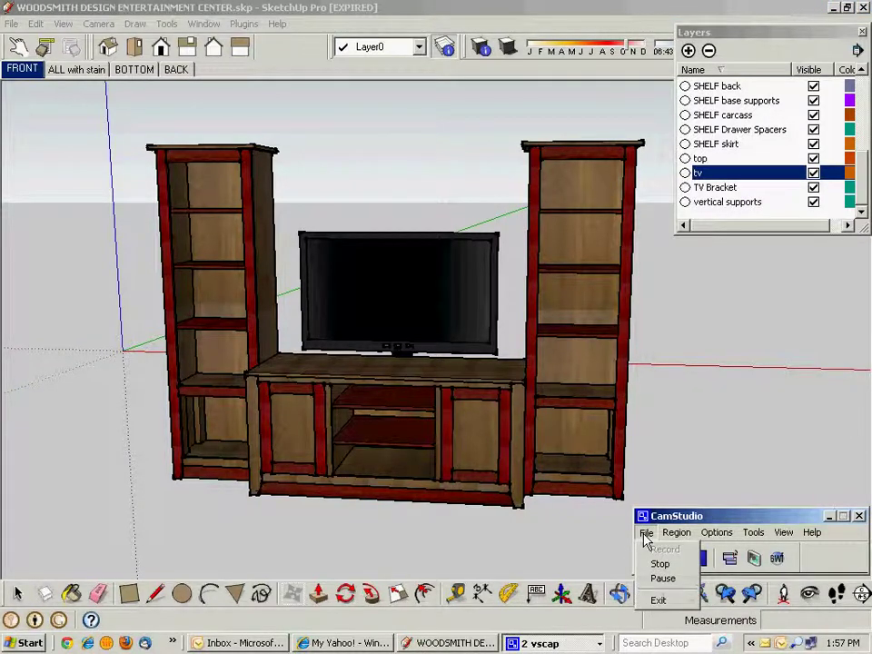